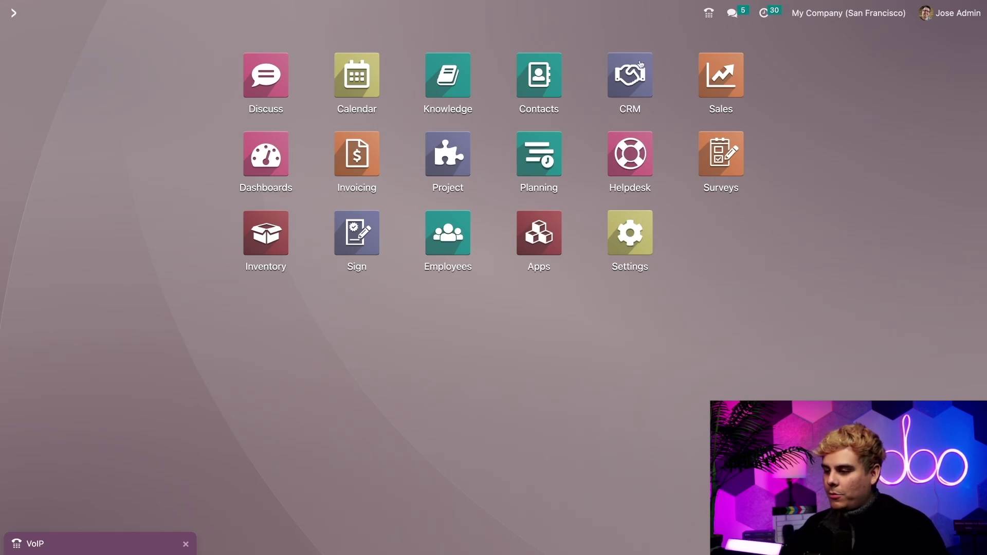
Step: Open the $10,000 Lumber Inc opportunity from the pipeline and bring up its VoIP call panel
click(630, 75)
scroll(228, 321, down, 1)
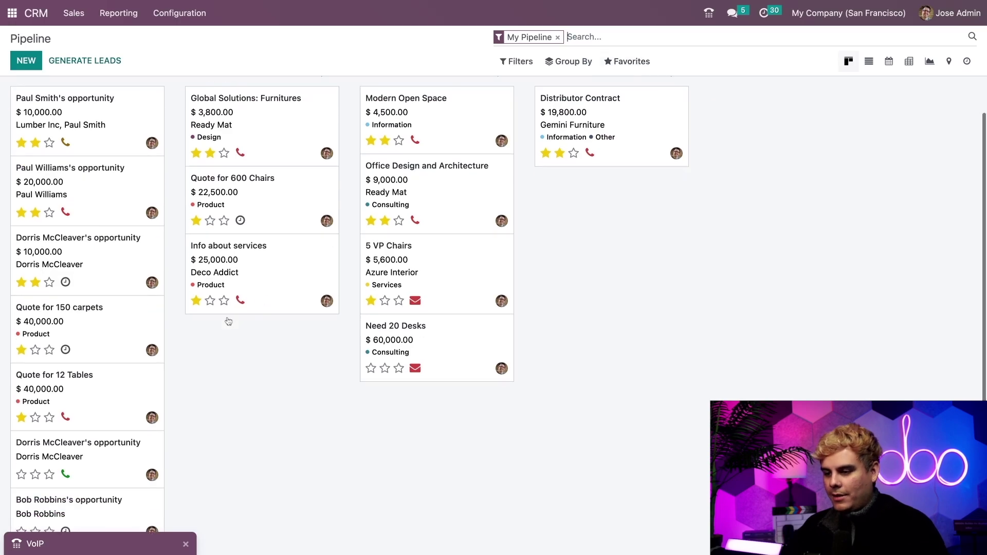
click(123, 119)
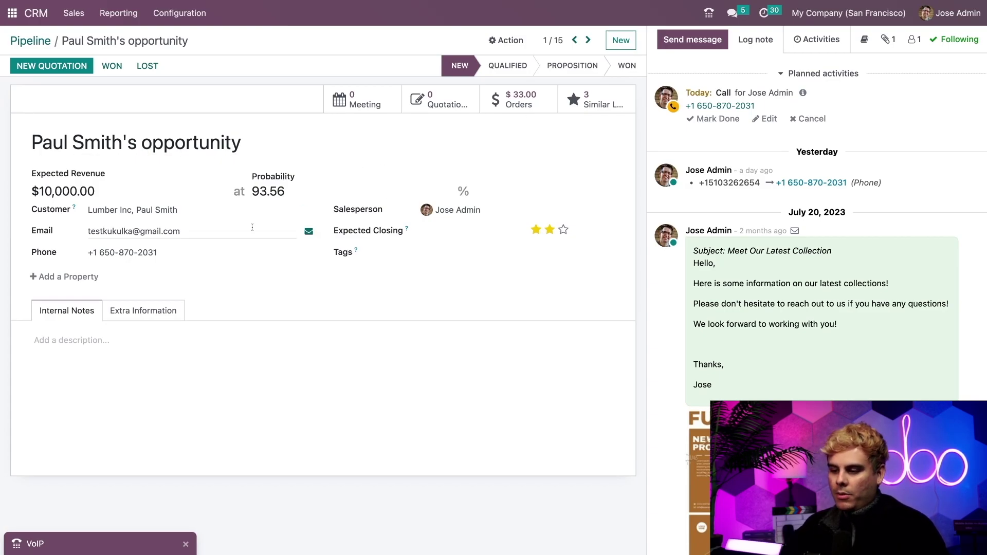
mouse_move(257, 251)
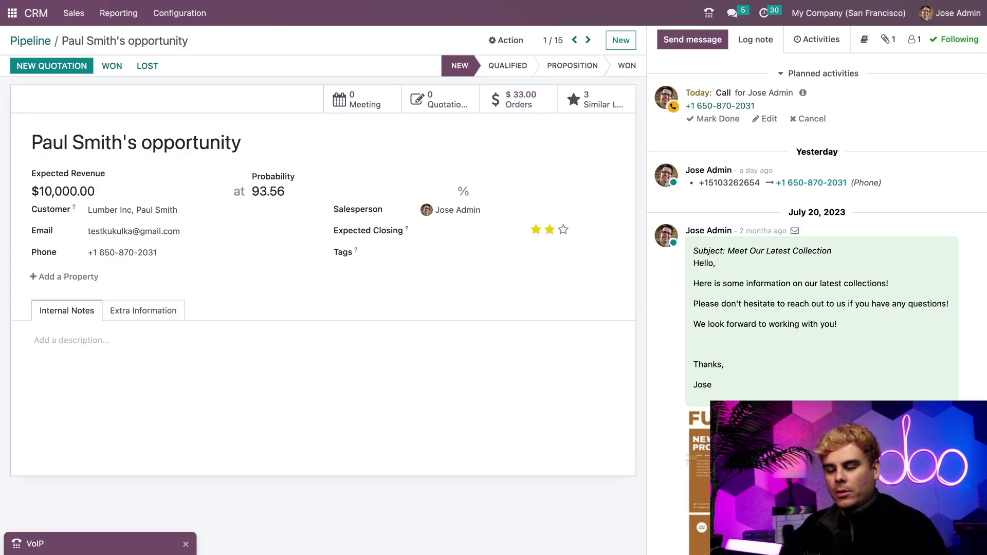
click(707, 14)
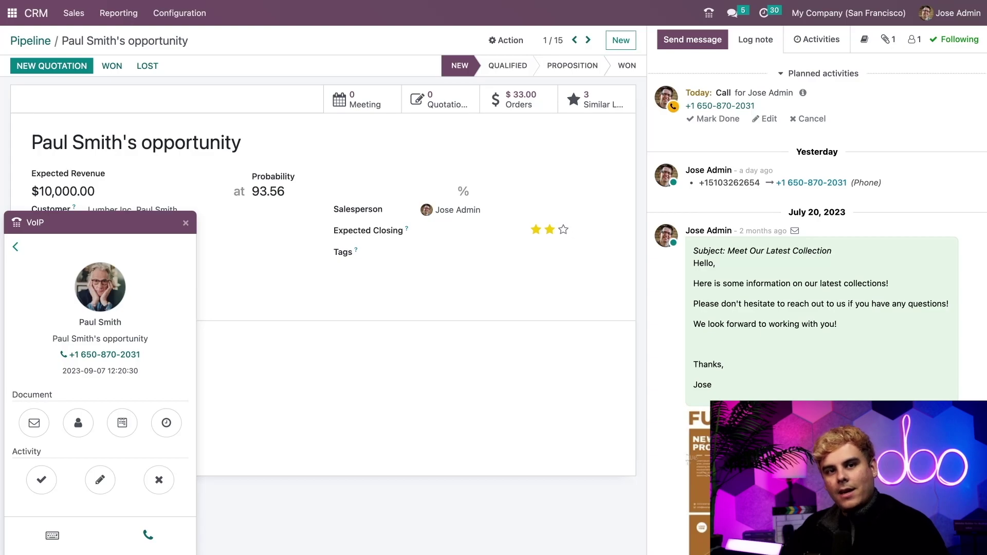
Step: Dial the Lumber Inc customer and open their contact form while the call runs
click(147, 534)
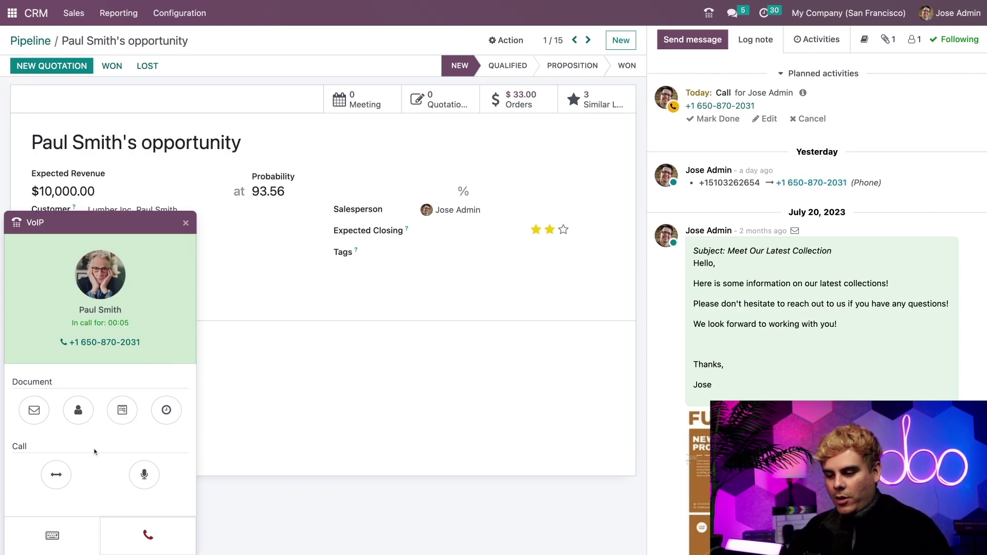
click(80, 413)
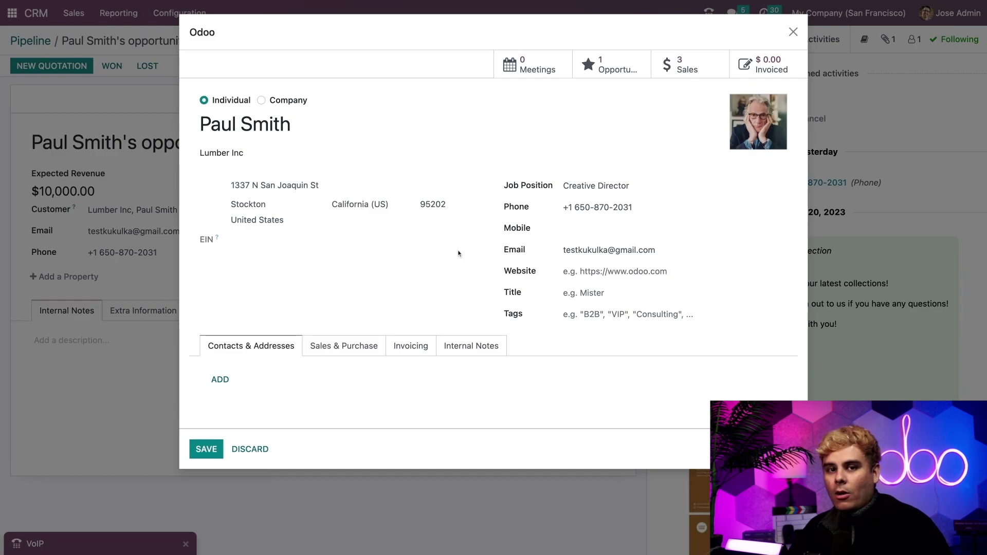
Step: Read the contact's internal notes, then list their three orders totalling $4,637.95
click(462, 355)
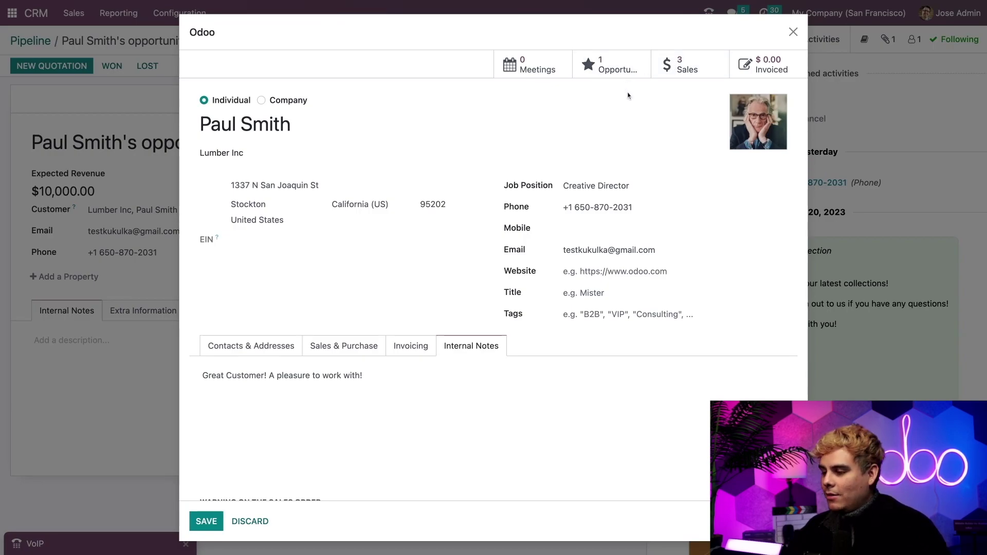
click(679, 68)
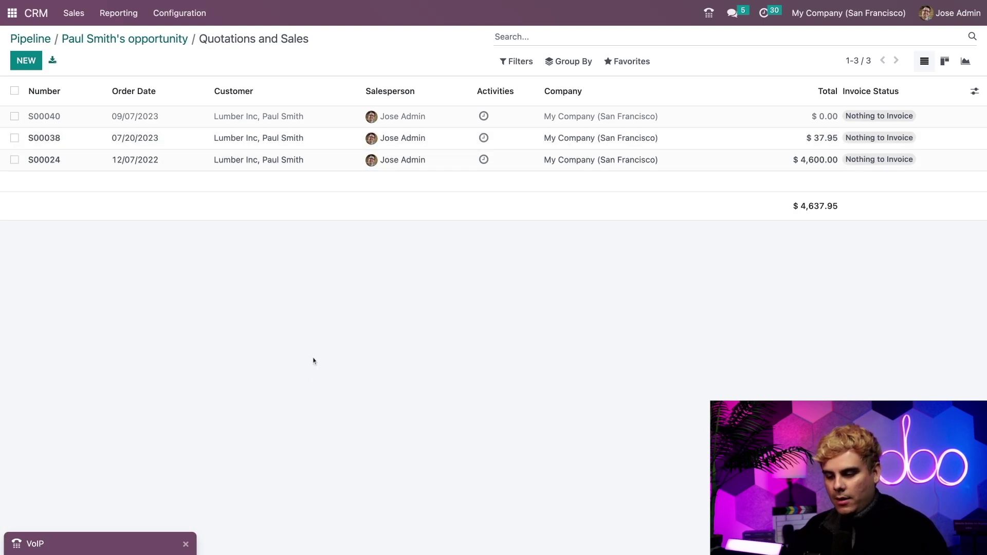
Step: Expand the collapsed VoIP bar to show the ongoing call over the orders list
click(67, 545)
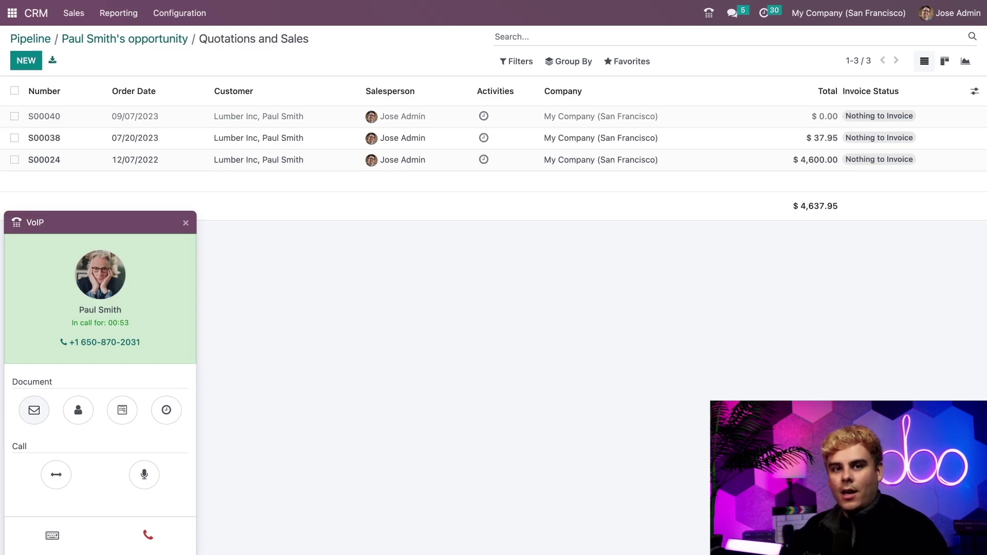
Step: Send the customer the Meet Our Latest Collection template email, signed 'Thanks, with love <3'
click(34, 410)
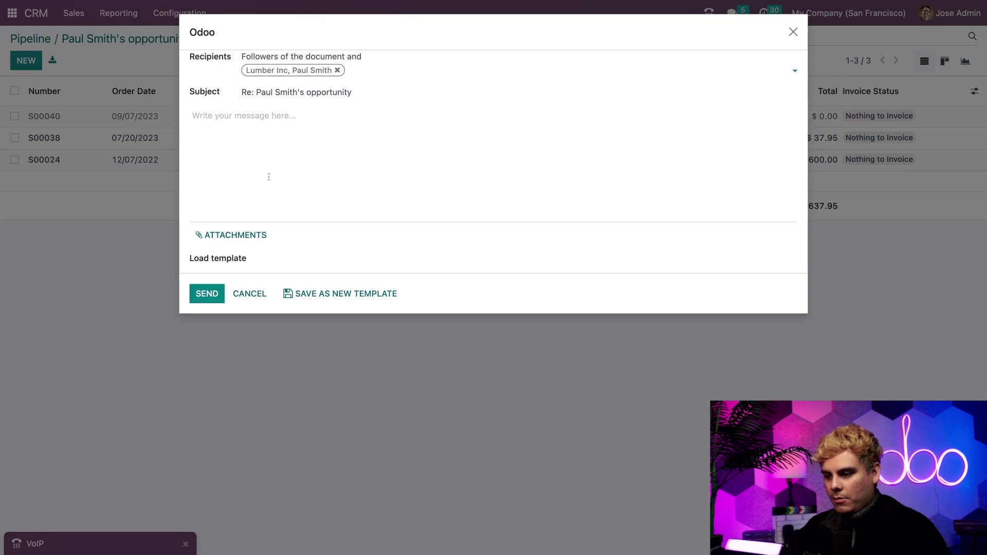
click(283, 259)
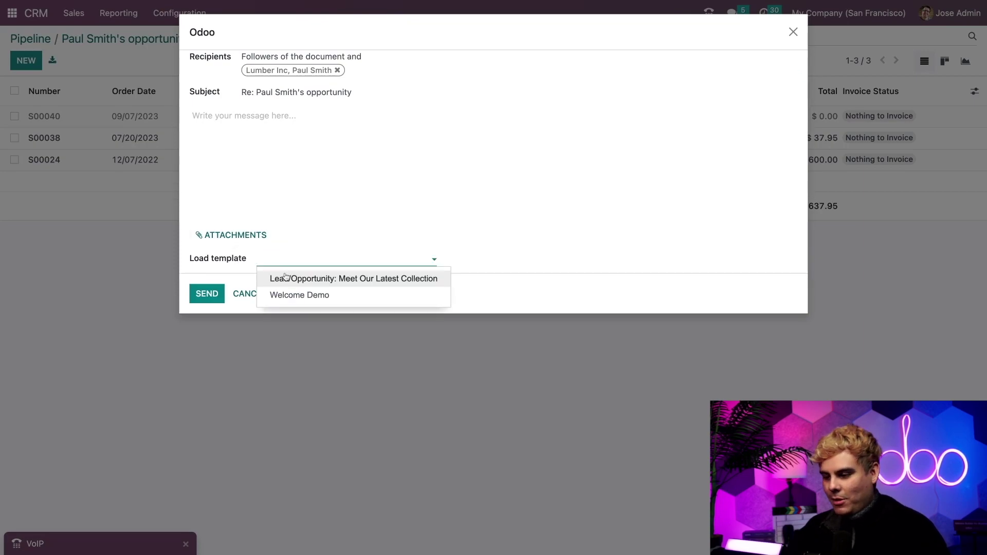
click(284, 278)
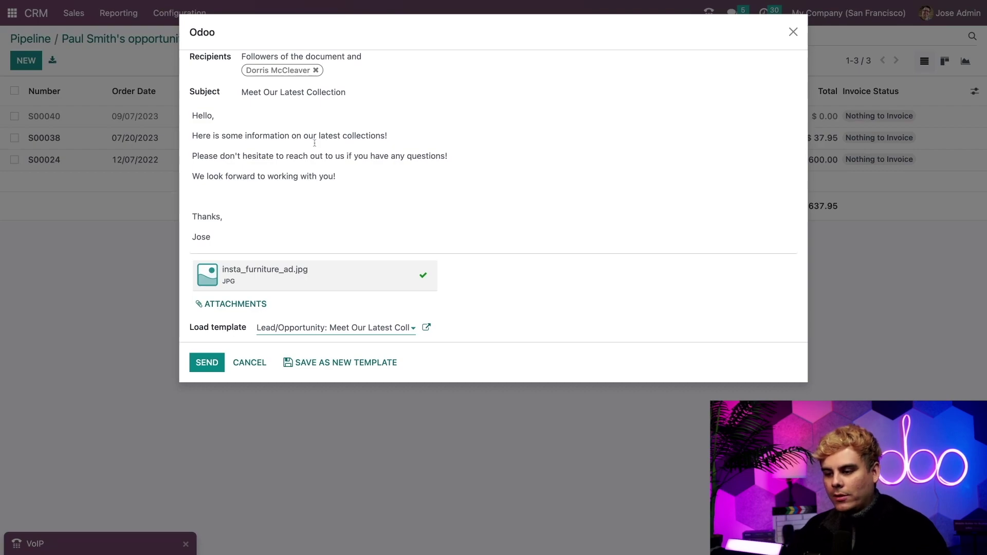
click(238, 218)
text(wit)
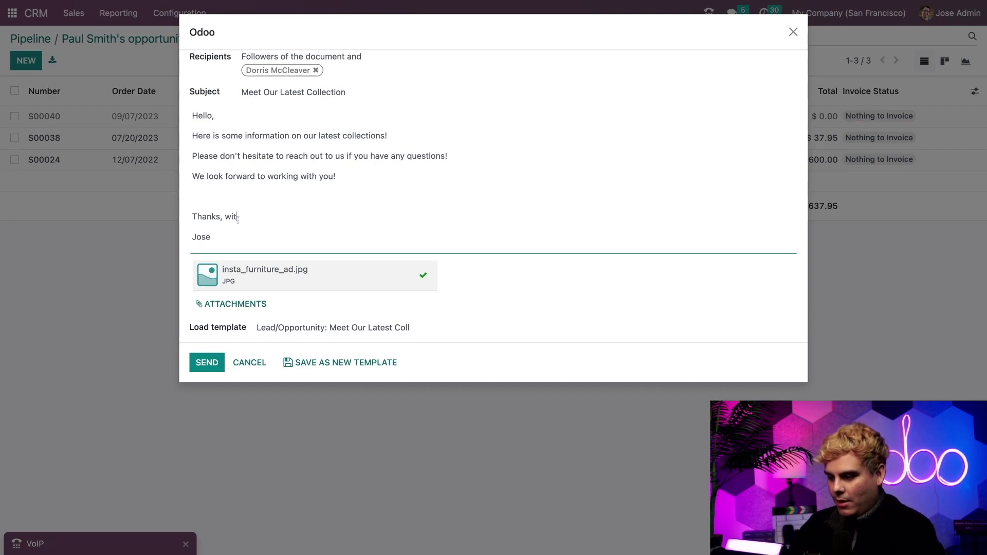
text(h love <3)
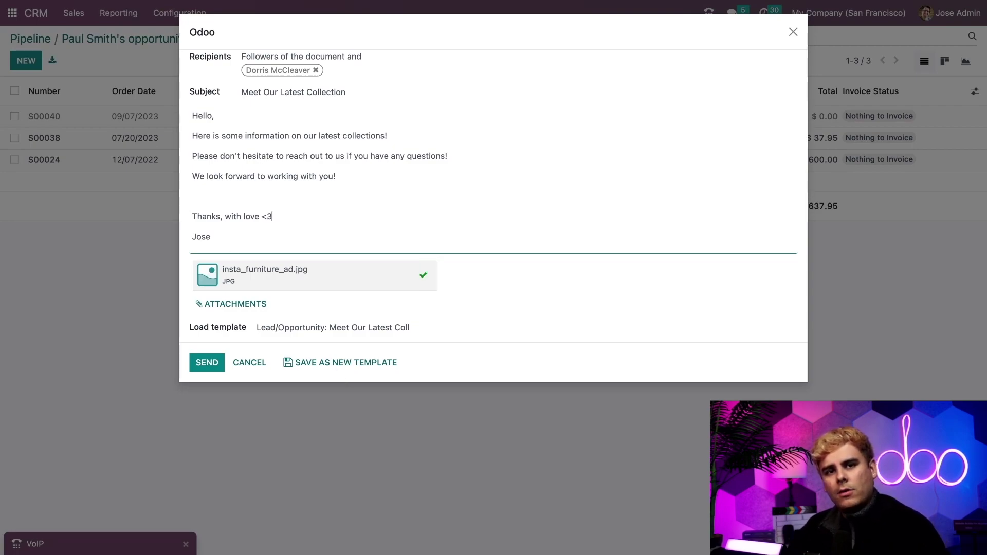
click(205, 369)
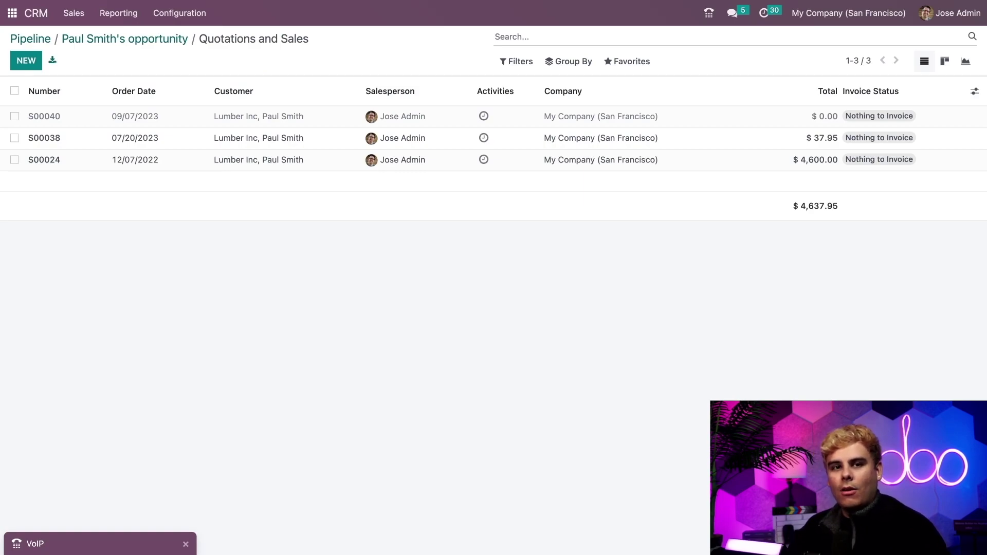
Step: Hang up the customer call, logged at 1min 36sec, and return to the Lumber Inc opportunity
click(67, 539)
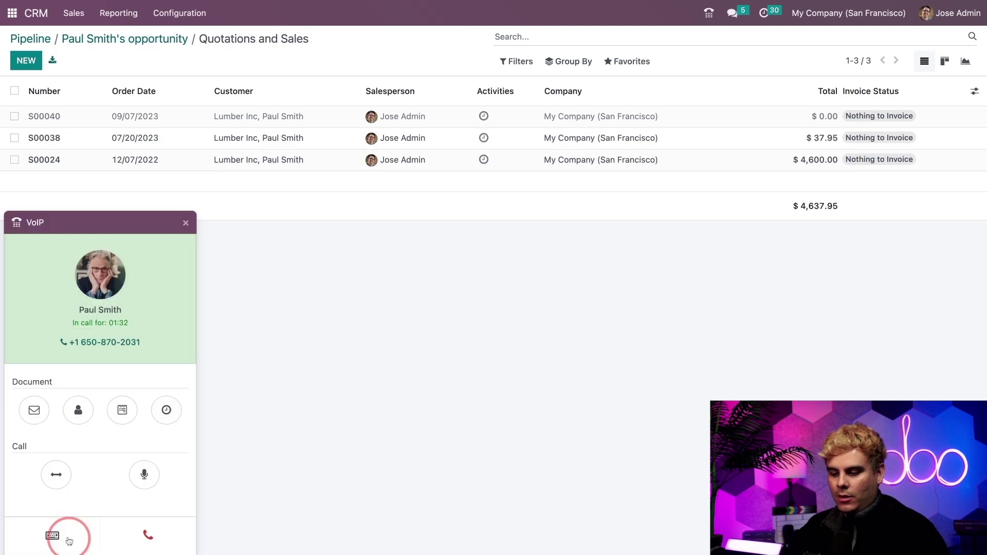
click(149, 535)
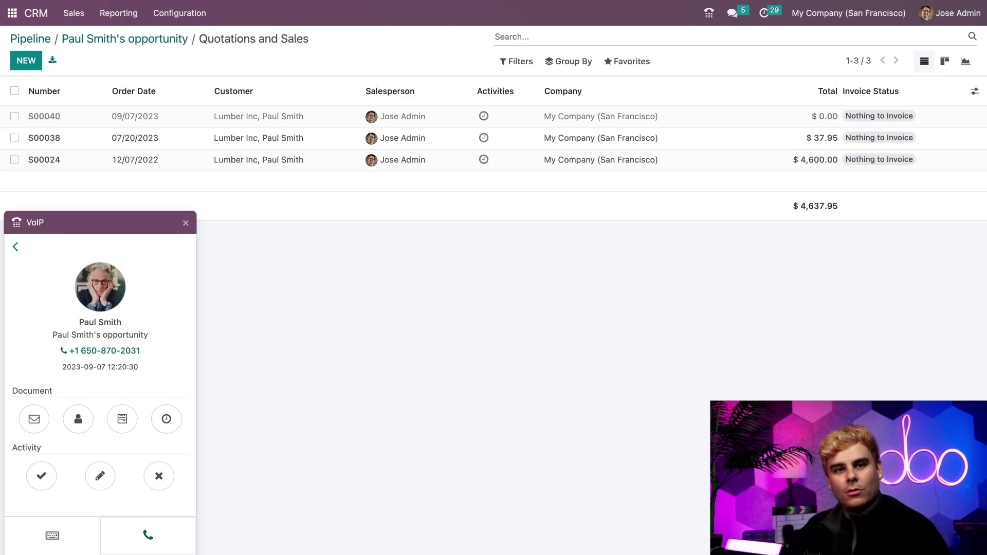
click(111, 41)
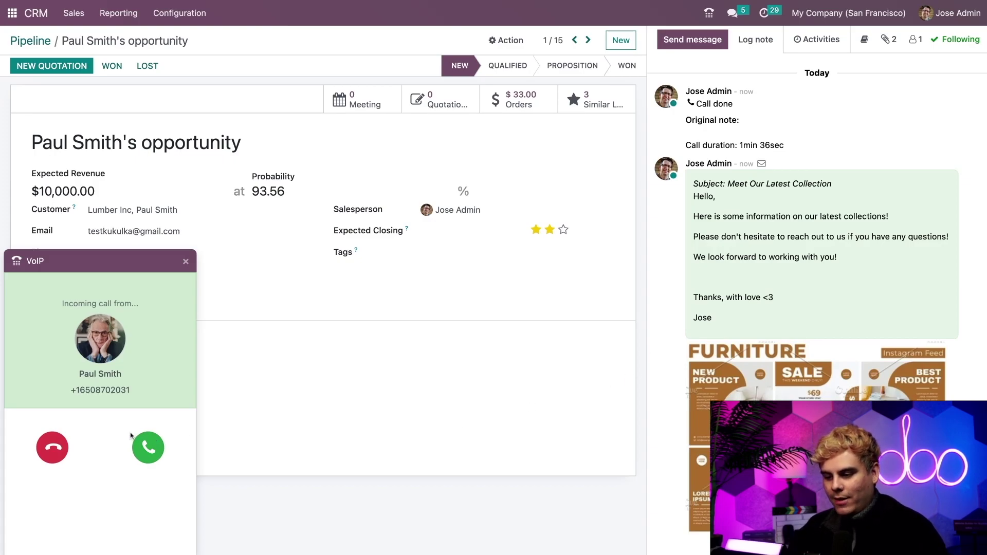
Step: Answer the incoming customer call and start a new quotation from the opportunity
click(148, 447)
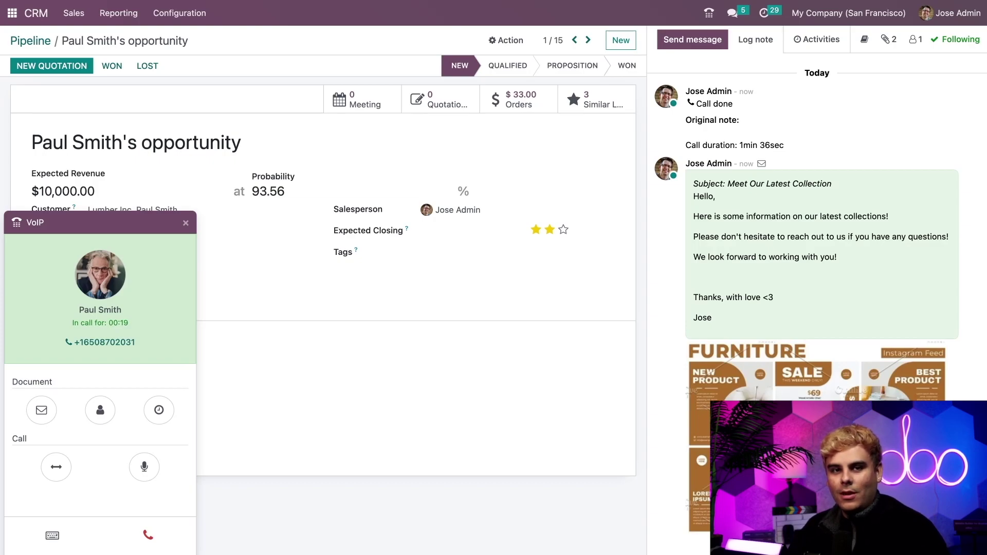
click(66, 65)
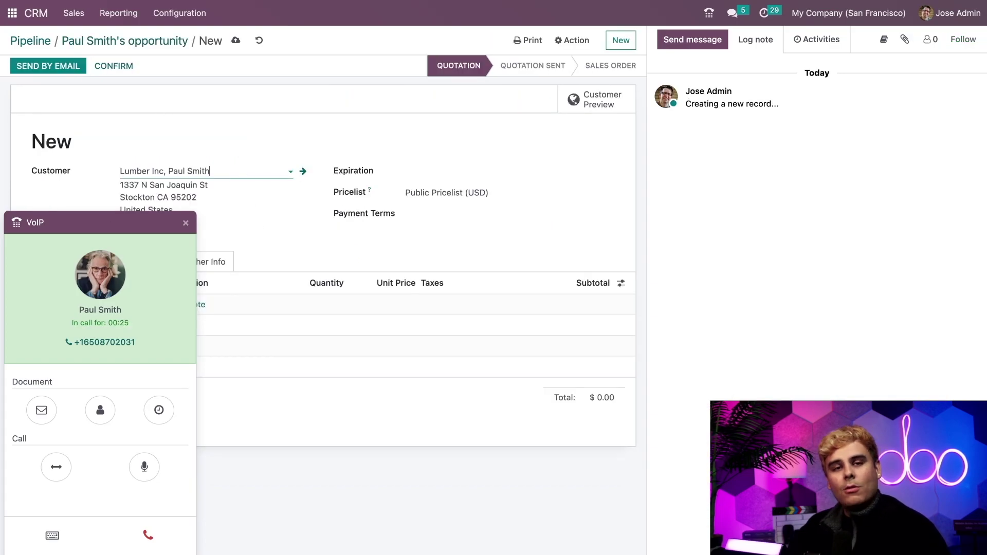
Step: Add one Conference Chair line to the new quotation
click(110, 222)
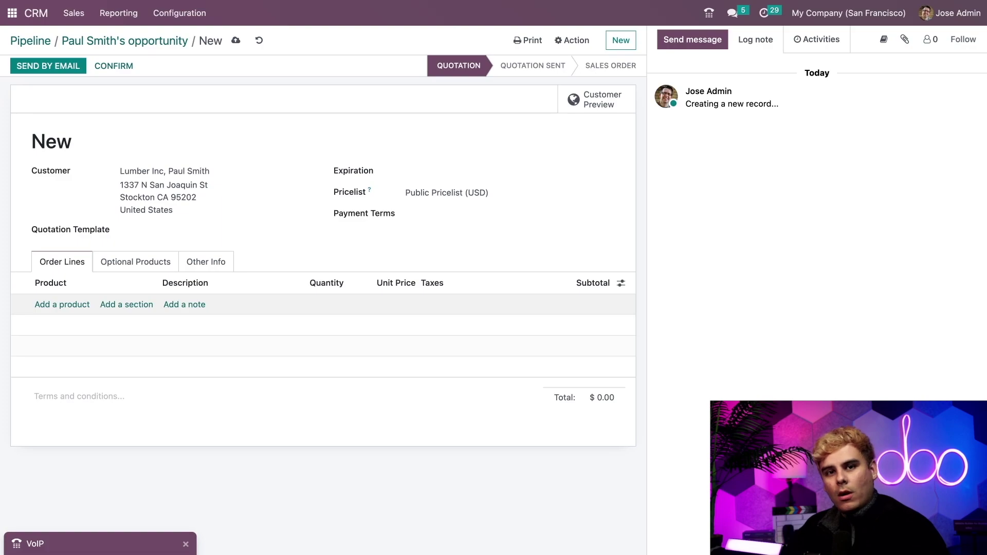
click(67, 307)
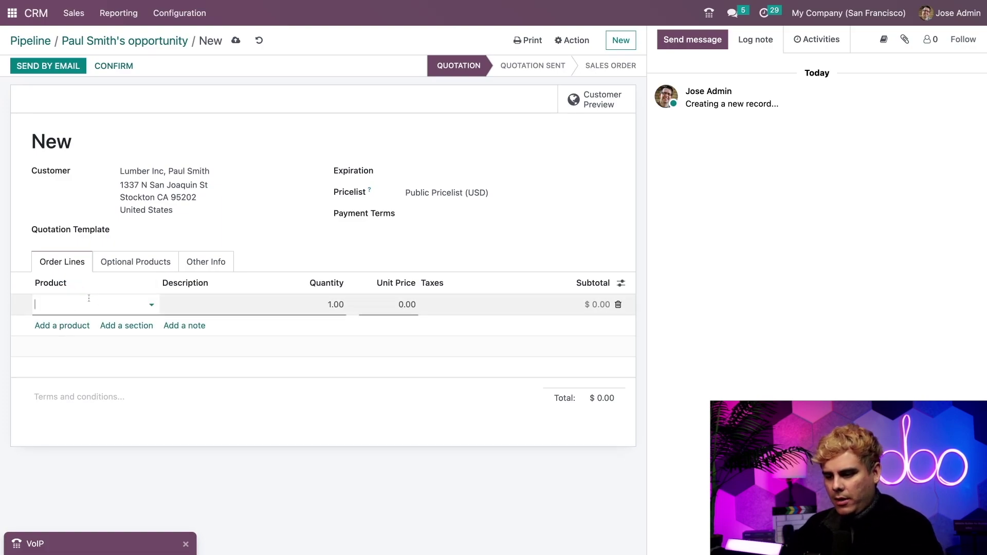
text(confer)
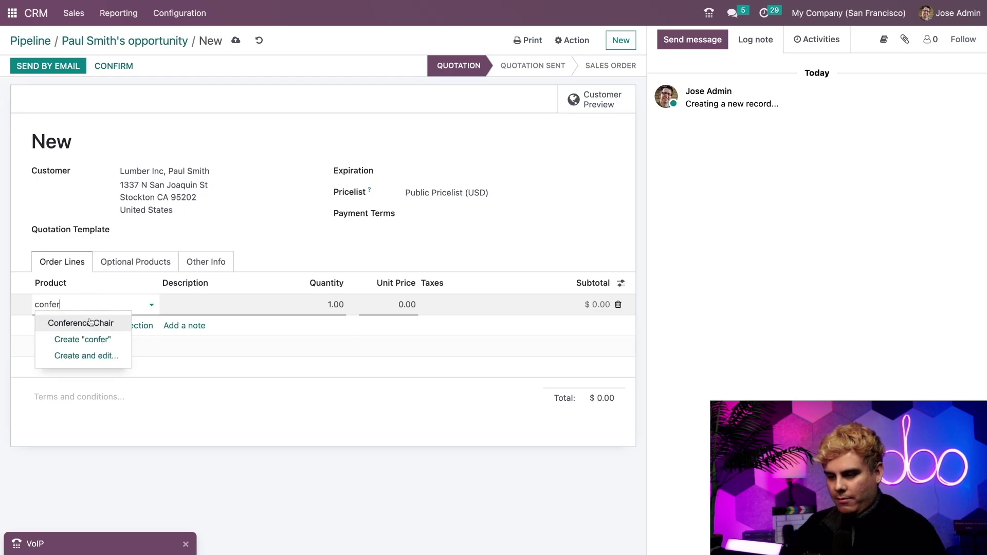
click(91, 321)
click(214, 356)
Step: Save and confirm quotation S00041 as a $37.95 sales order, with the call showing again
click(291, 126)
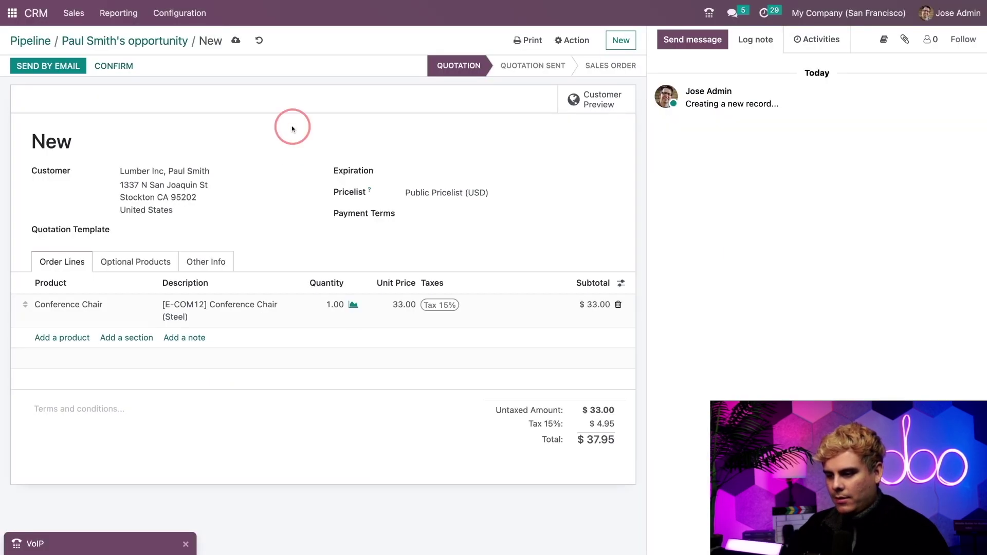
click(235, 41)
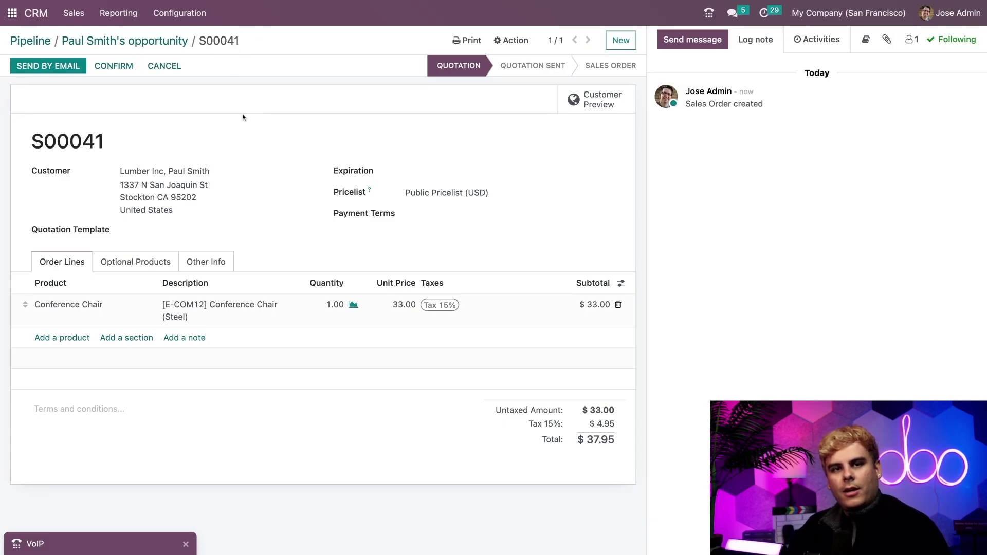
click(106, 71)
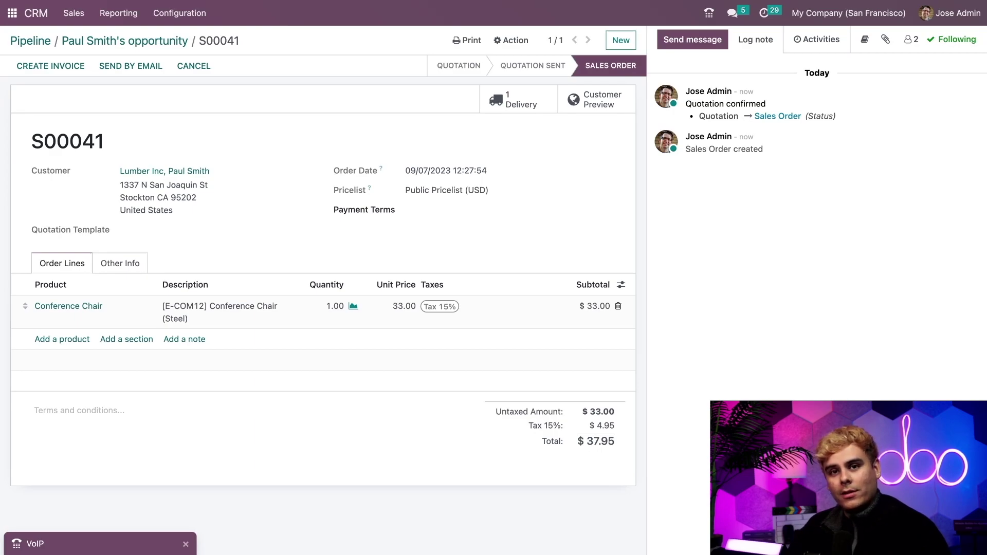
click(83, 541)
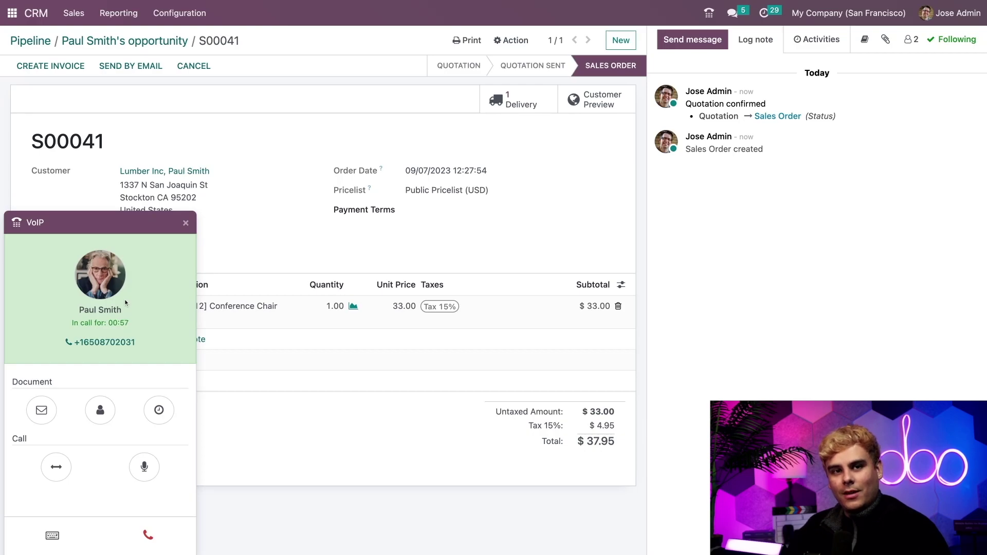
Step: Schedule a Call activity 'dimension chat' due 09/14/2023 with the note 'why'
click(158, 409)
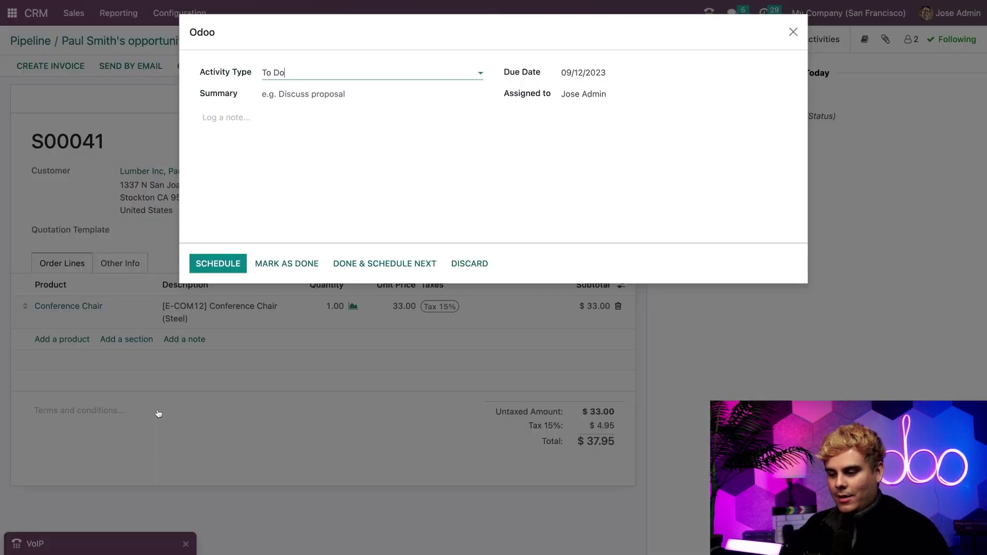
click(312, 72)
click(297, 107)
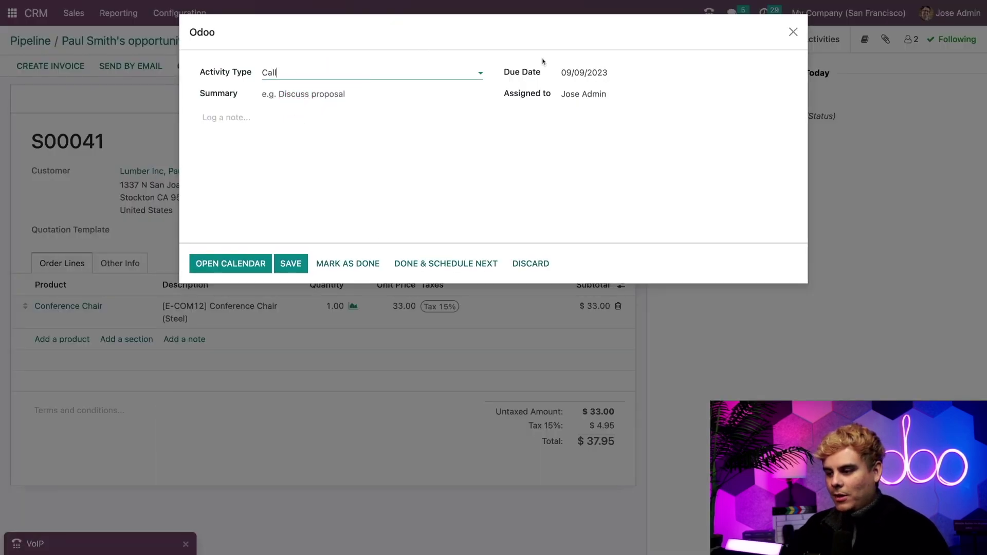
click(589, 78)
click(682, 202)
click(400, 144)
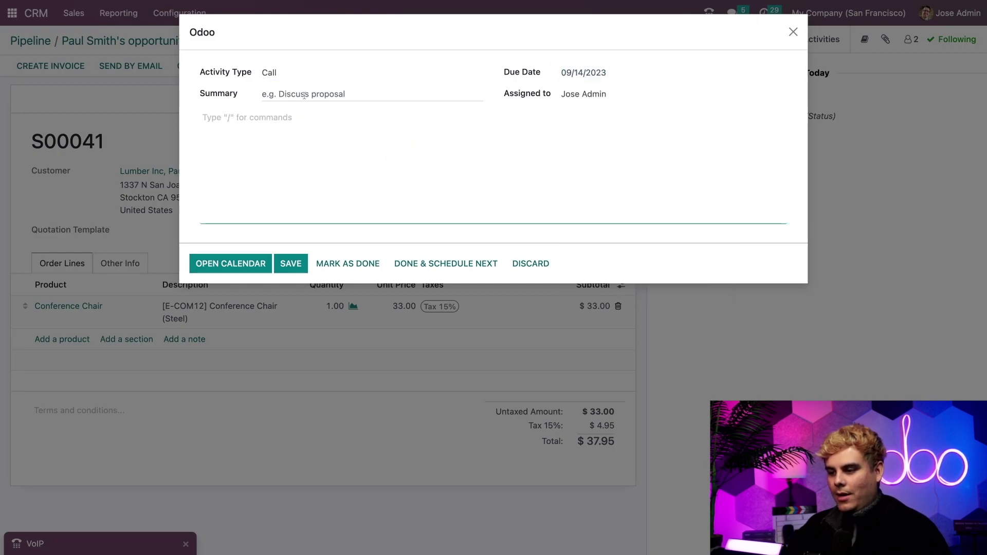
click(304, 94)
text(dimension chat)
click(297, 167)
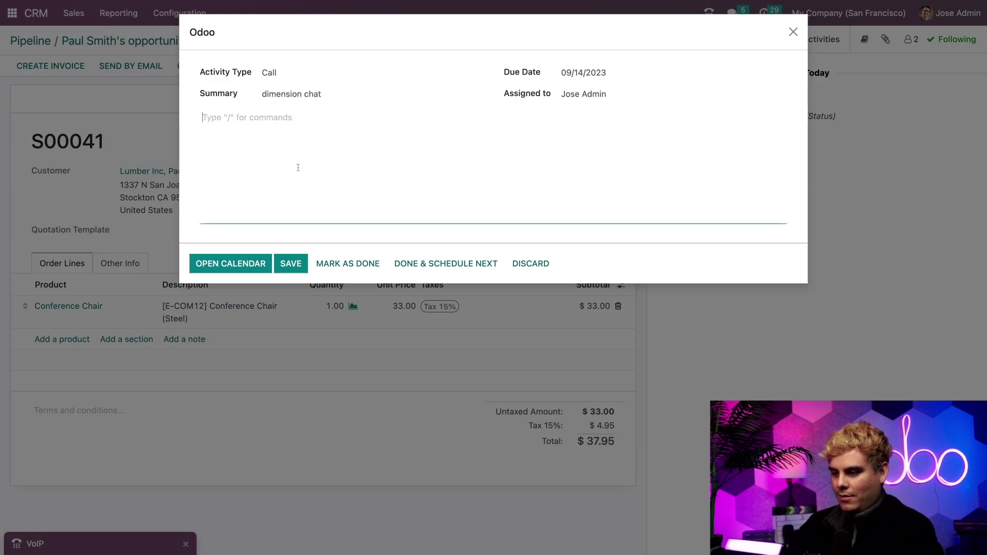
text(why)
click(258, 178)
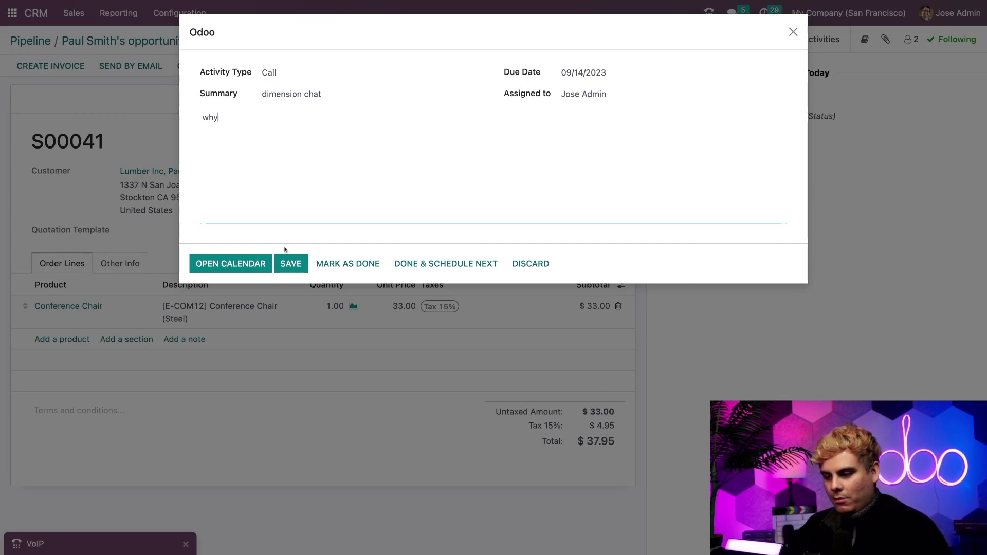
click(289, 262)
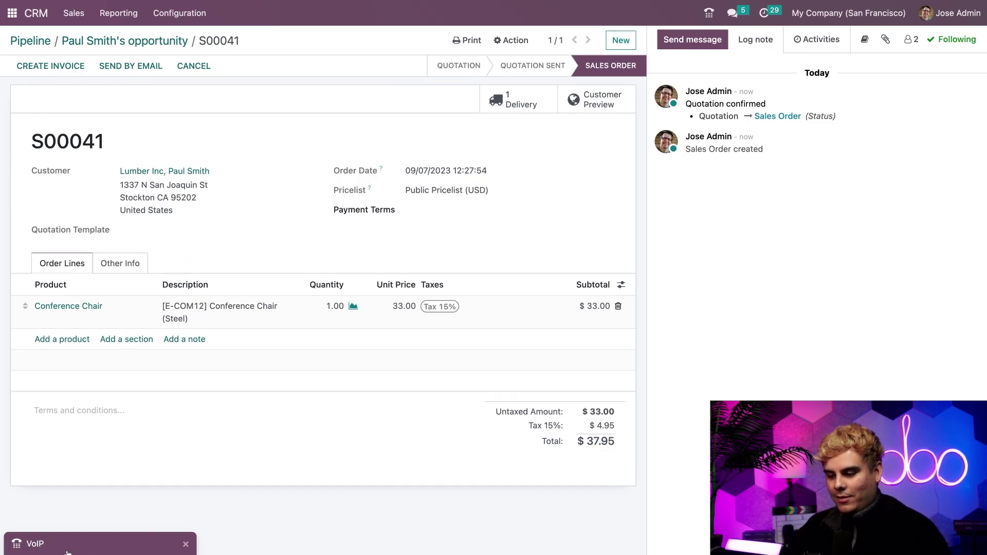
Step: End the call and open the customer's contact record showing the planned dimension chat call
click(95, 545)
click(148, 535)
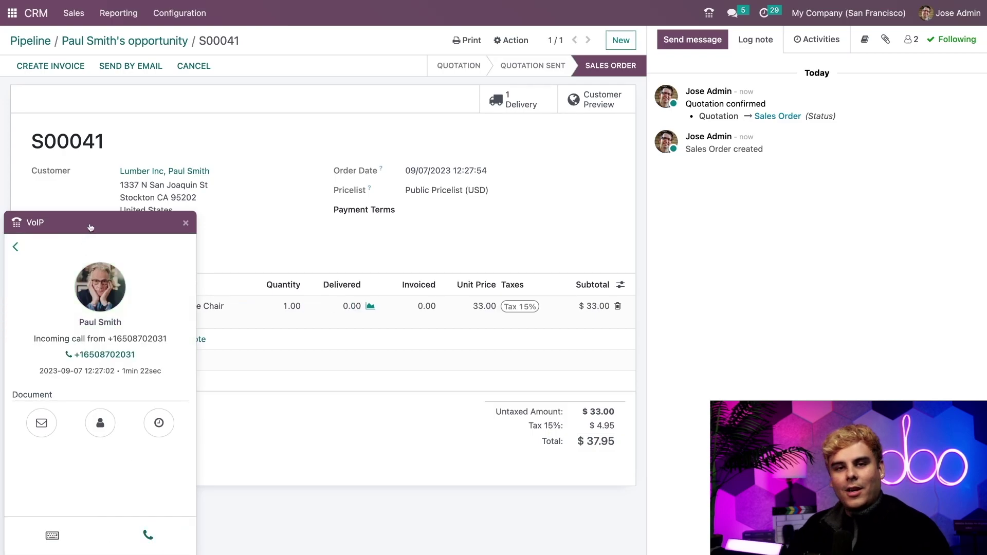
click(89, 227)
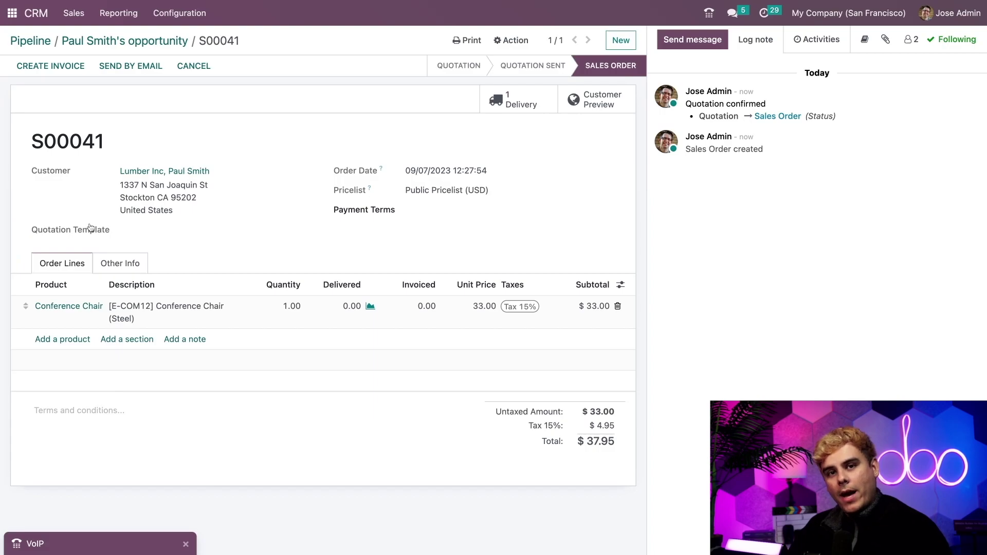
click(152, 172)
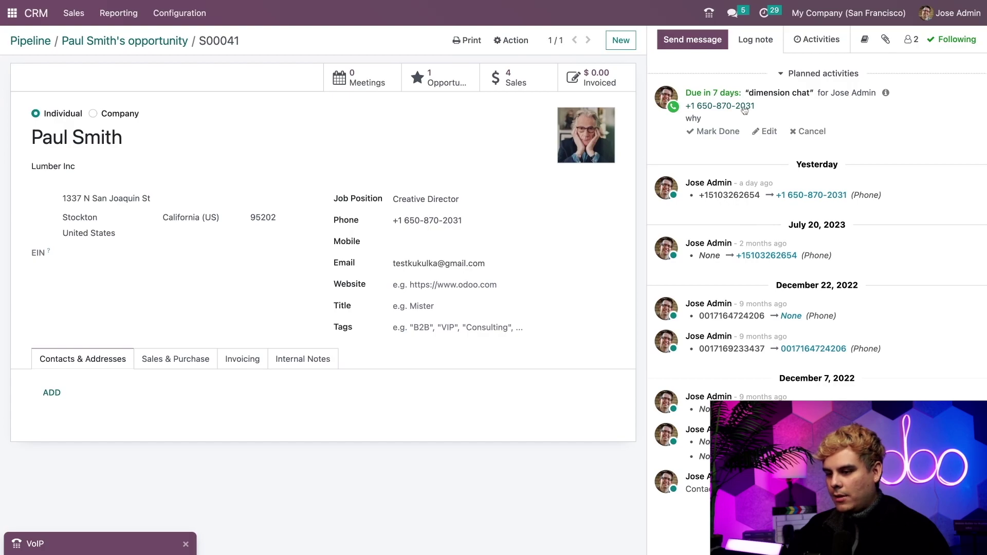
triple_click(830, 92)
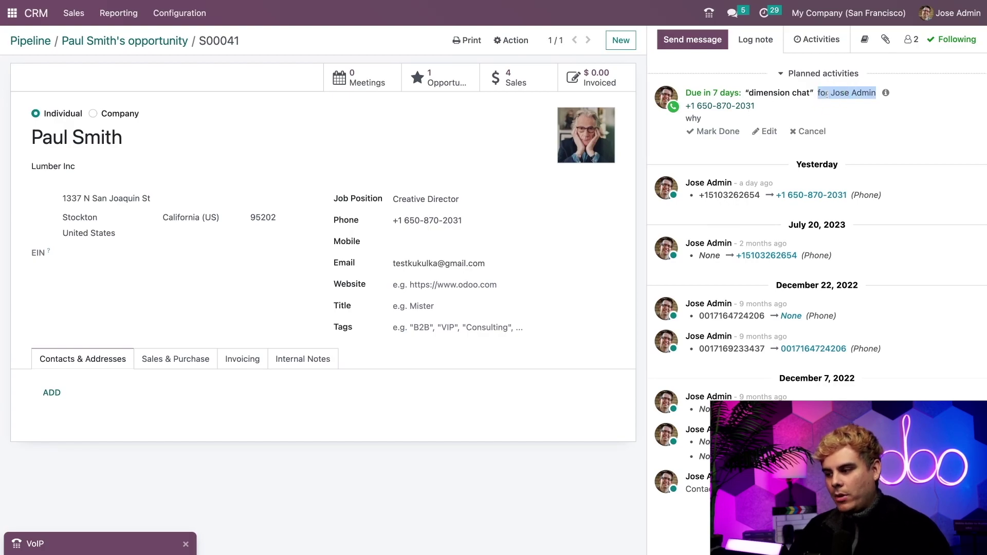
click(823, 112)
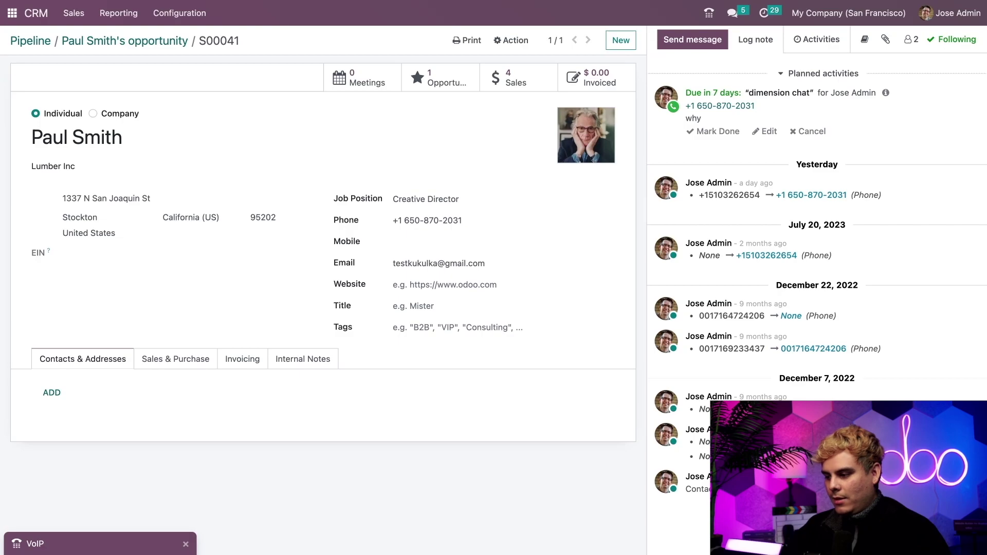